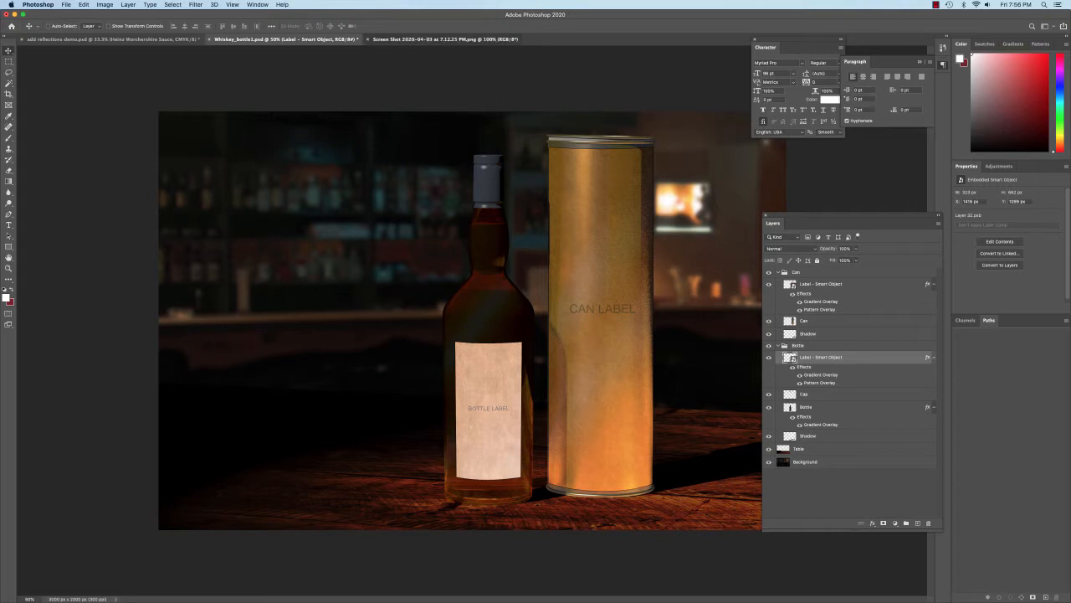
- Review the Bourbon artwork against the whiskey bottle mockup and move the floating Layers panel further up over the canvas
left_click(452, 39)
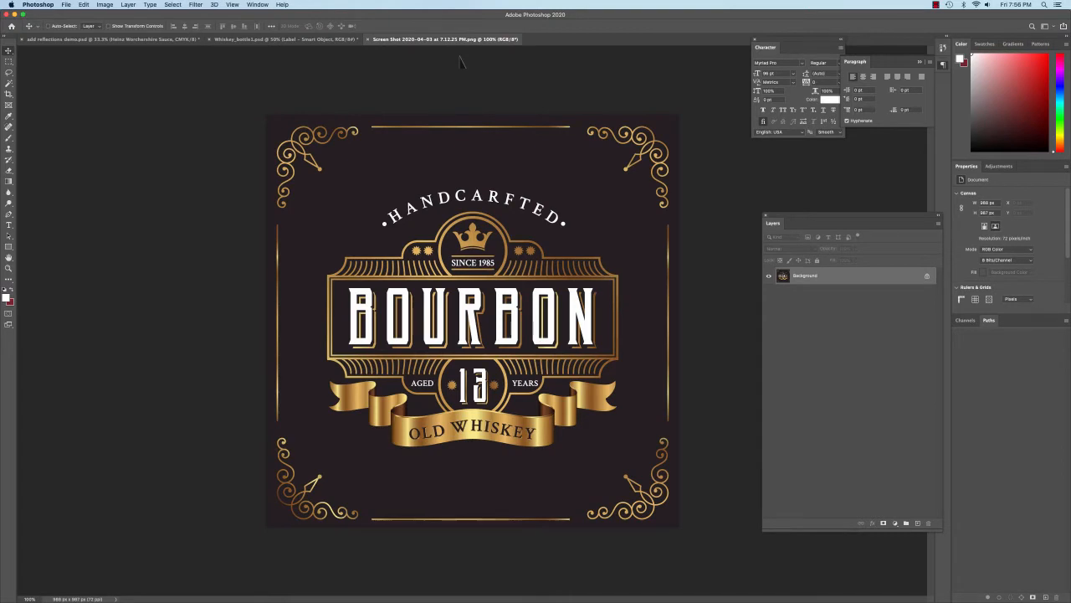
left_click(358, 39)
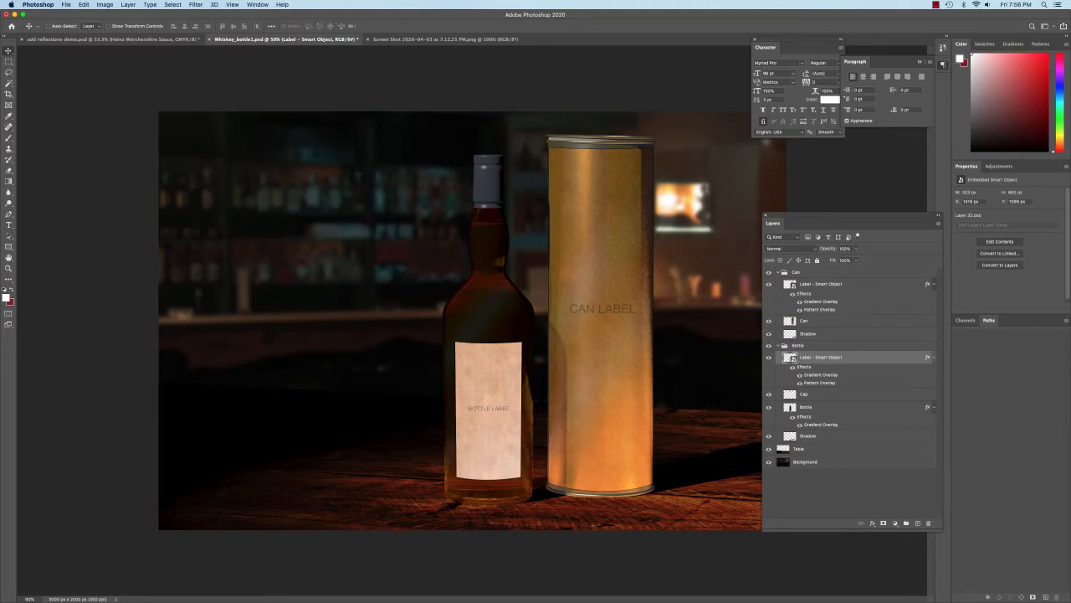
left_click_drag(791, 223, 730, 165)
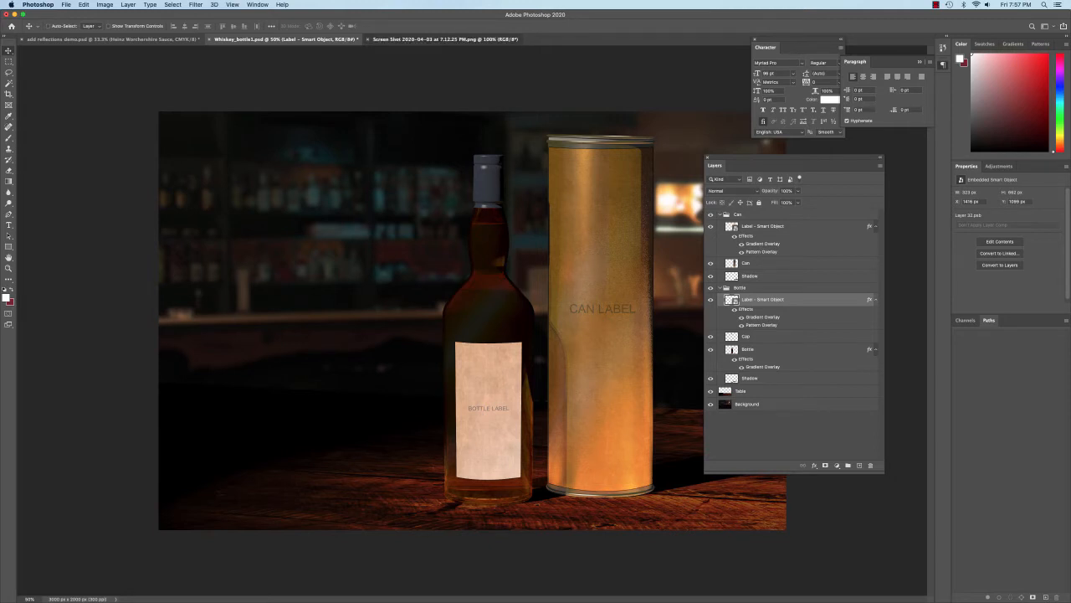
left_click(444, 38)
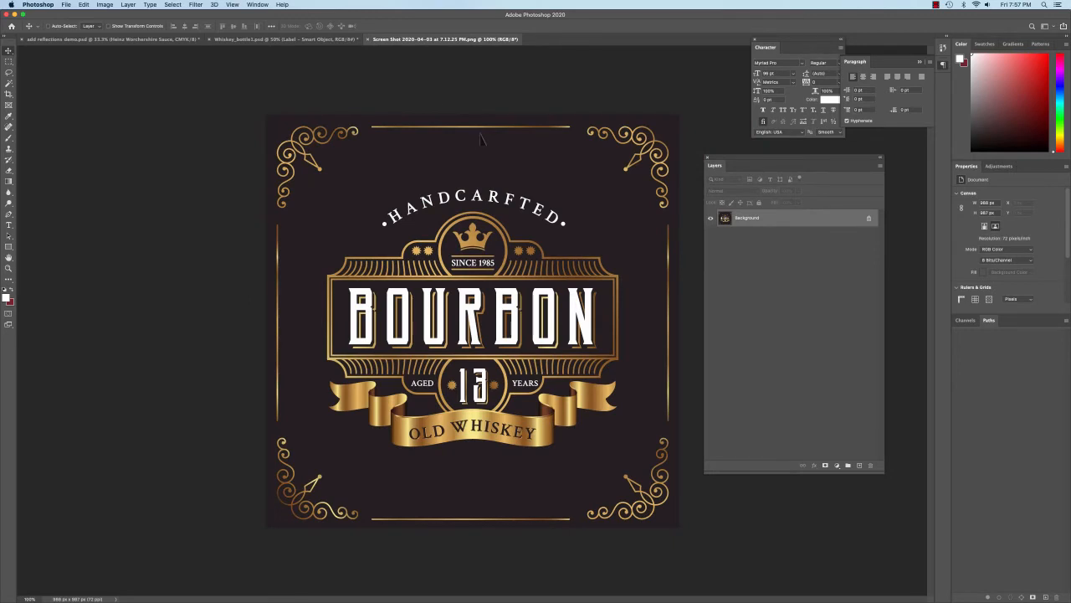
left_click(284, 38)
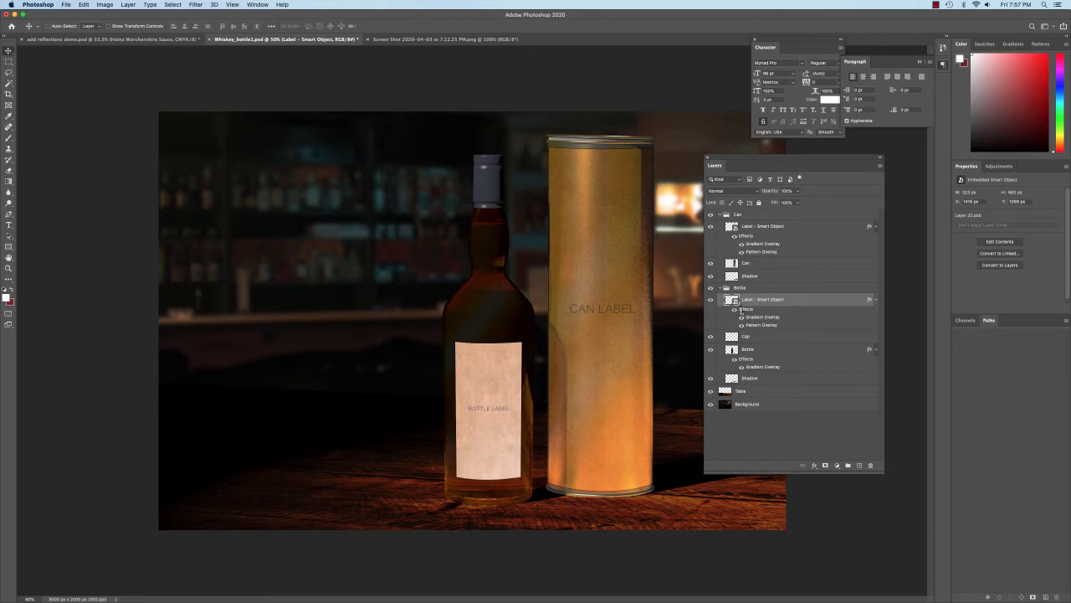
- Open the bottle's label smart object and copy the Bourbon artwork into it, accepting the different bit depth and suppressing future warnings
double_click(733, 300)
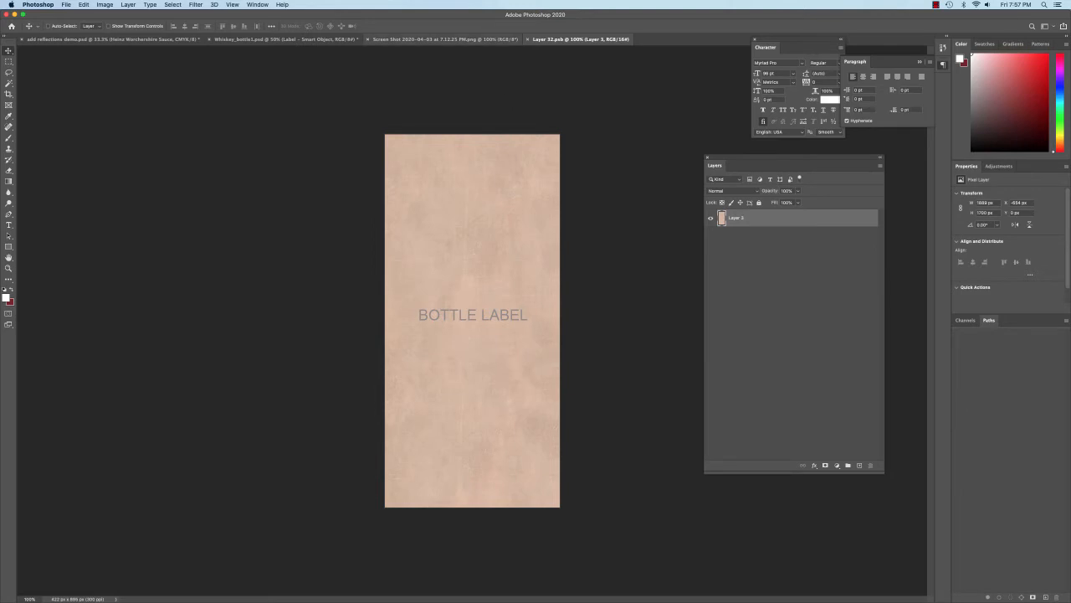
left_click(444, 38)
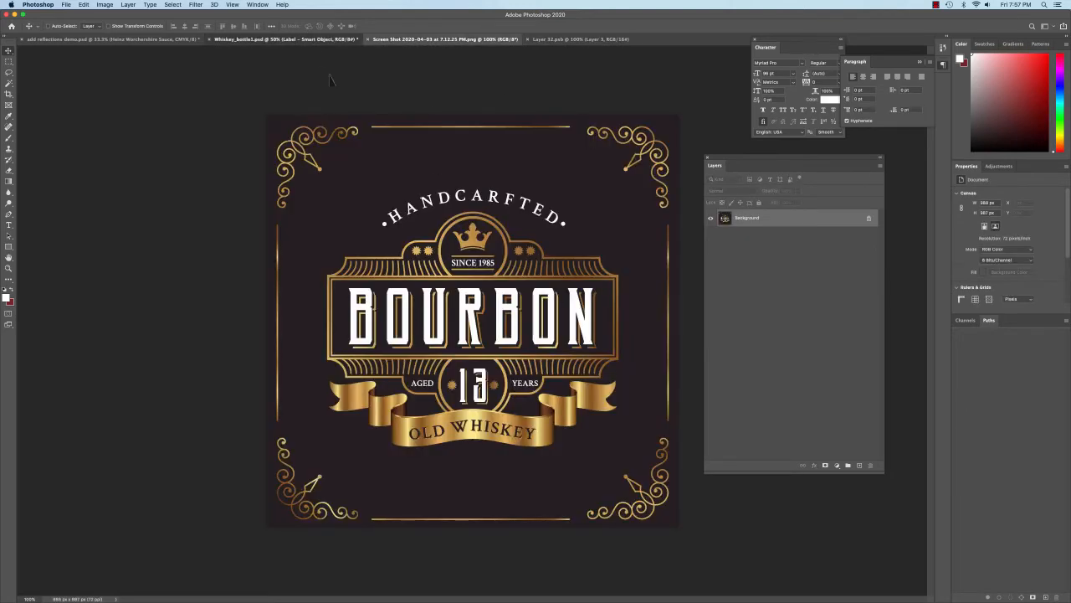
left_click(284, 39)
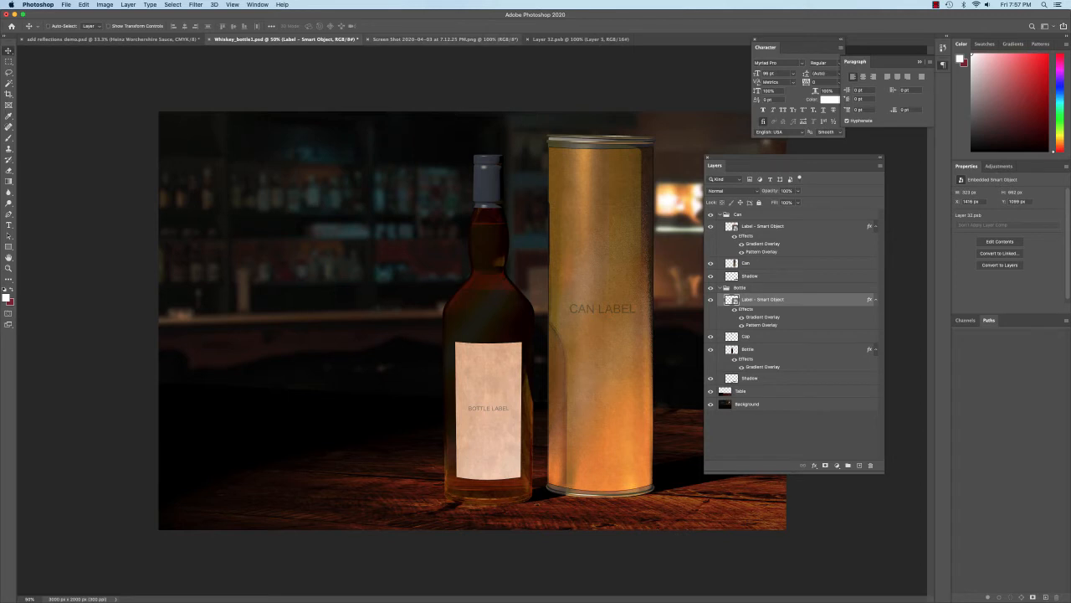
left_click(444, 38)
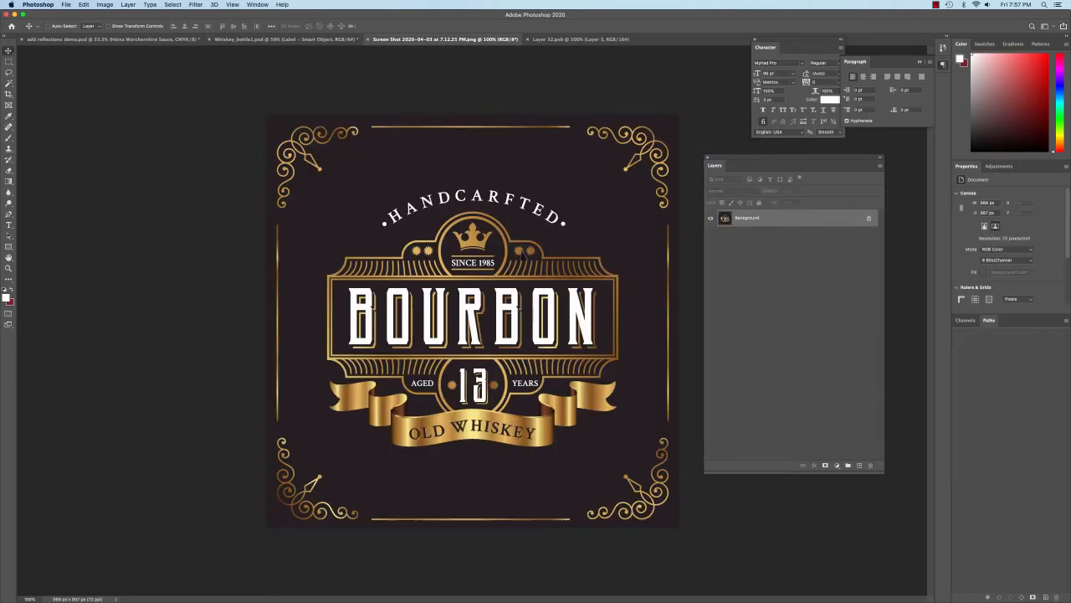
left_click(578, 40)
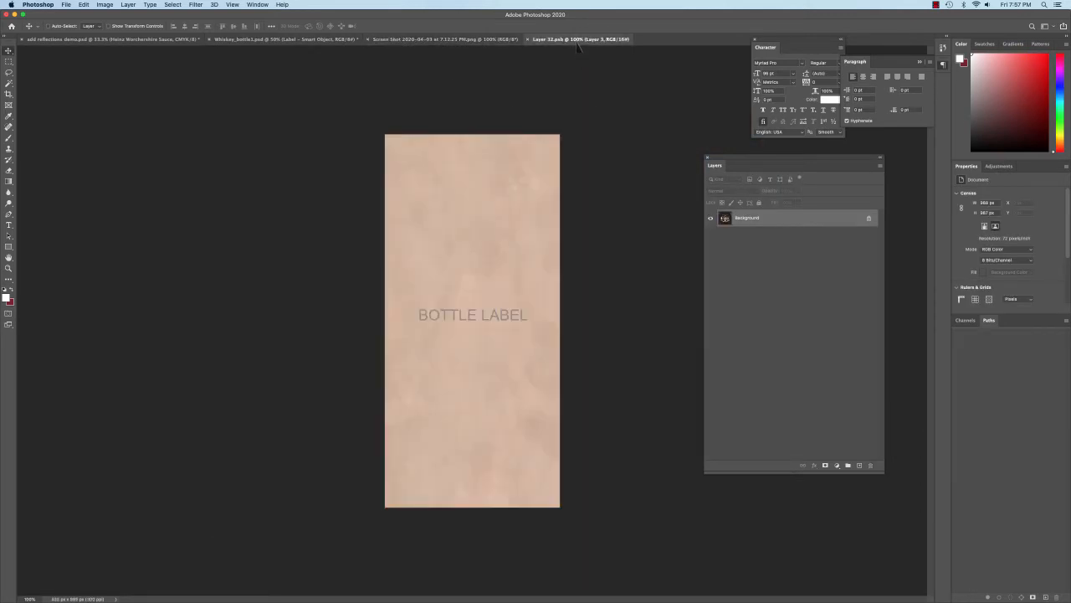
left_click_drag(578, 52, 493, 251)
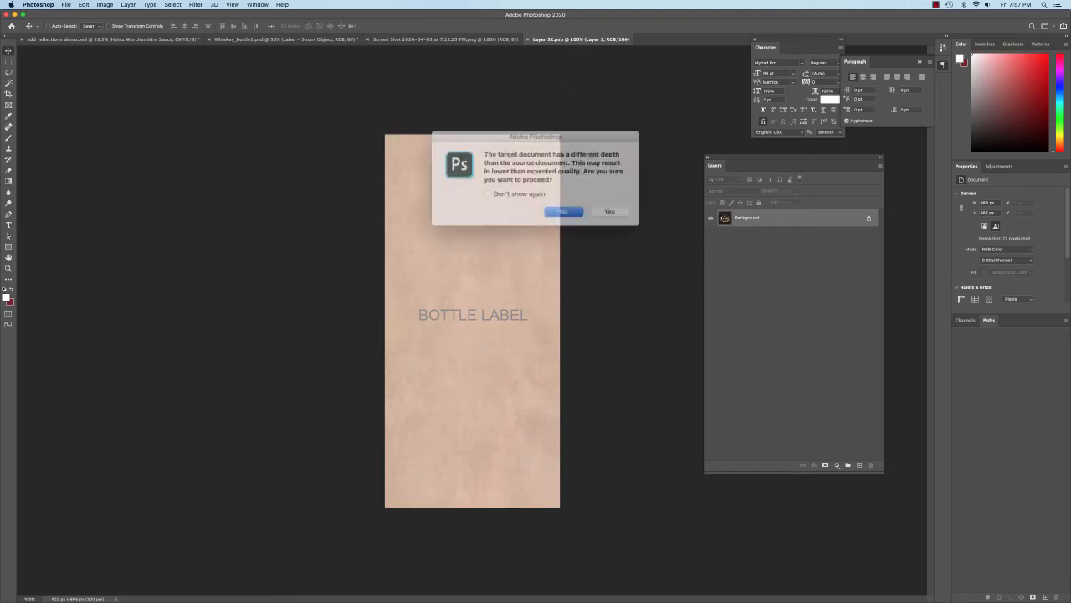
left_click(495, 191)
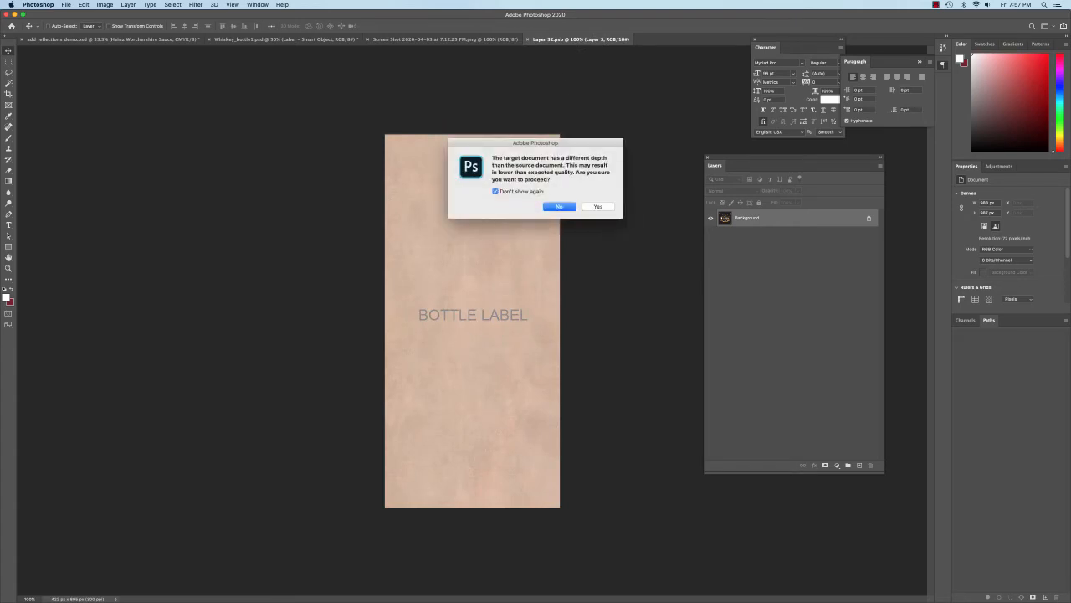
left_click(597, 206)
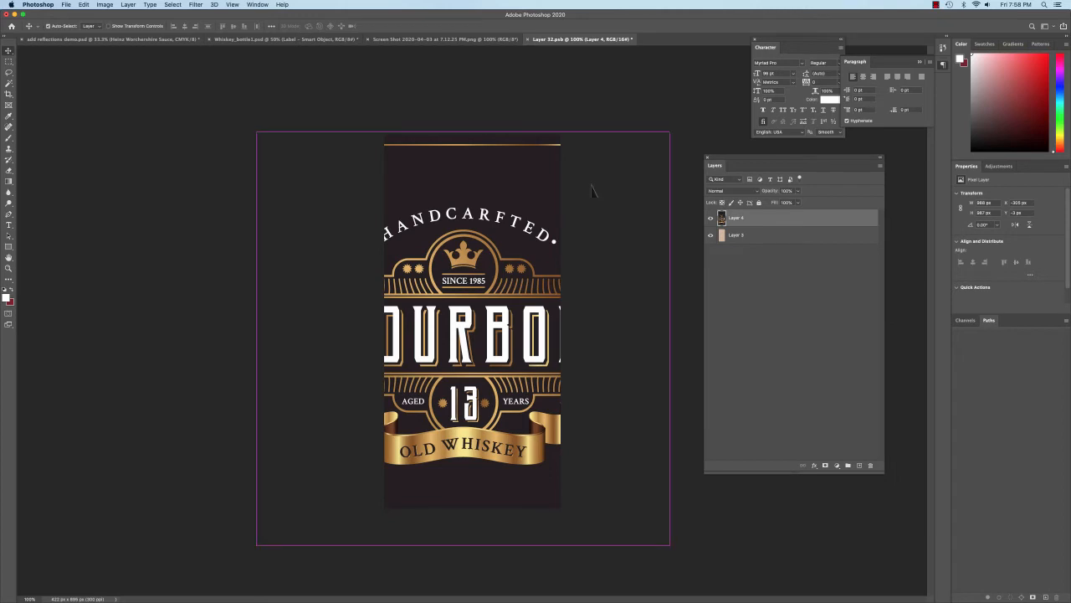
- Scale the Bourbon artwork down to about 401 px square and centre it horizontally on the bottle label
key("super+t")
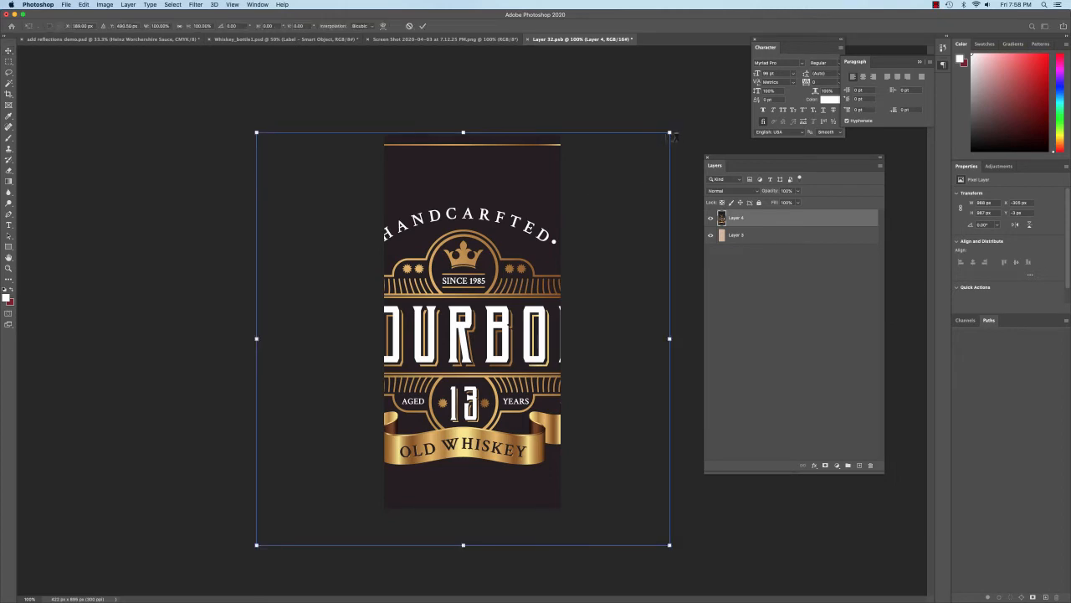
left_click_drag(668, 133, 553, 248)
left_click_drag(258, 251, 439, 269)
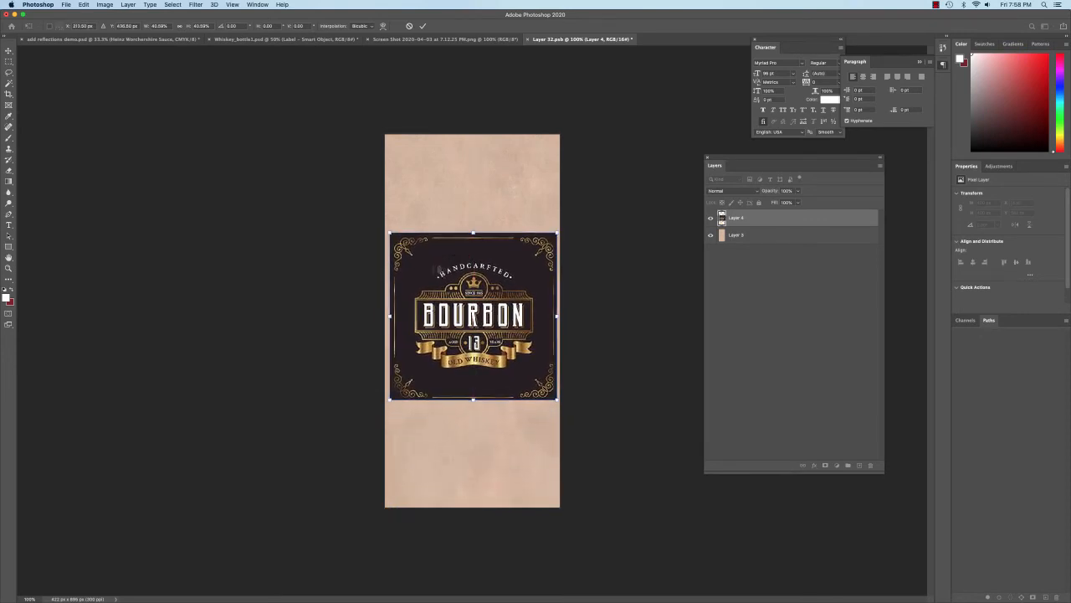
key("Return")
left_click_drag(437, 268, 436, 268)
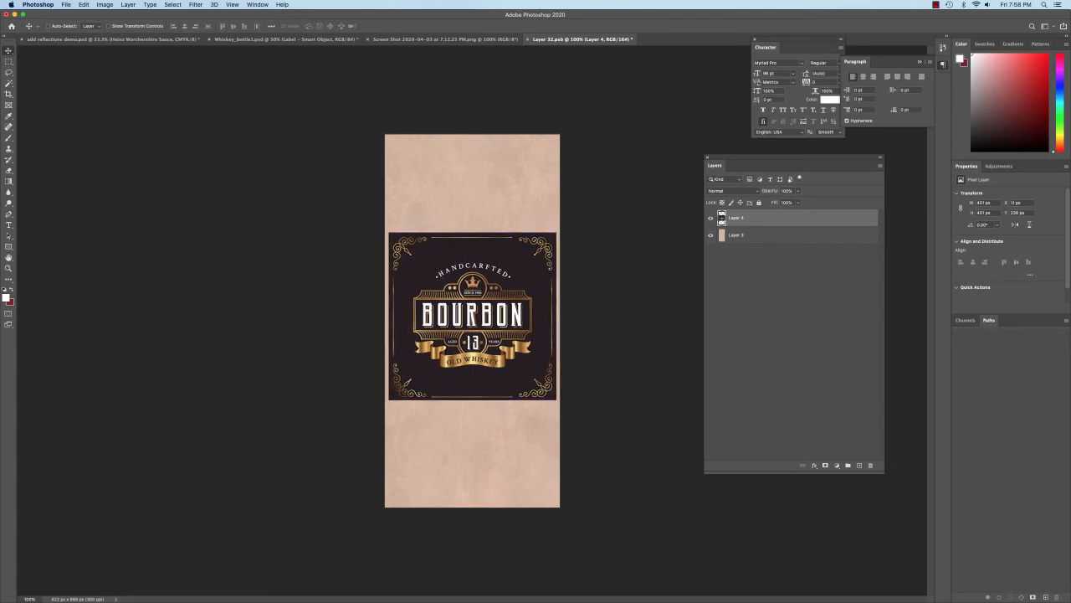
- Sample the dark background of the Bourbon artwork as the foreground colour
key("x")
key("i")
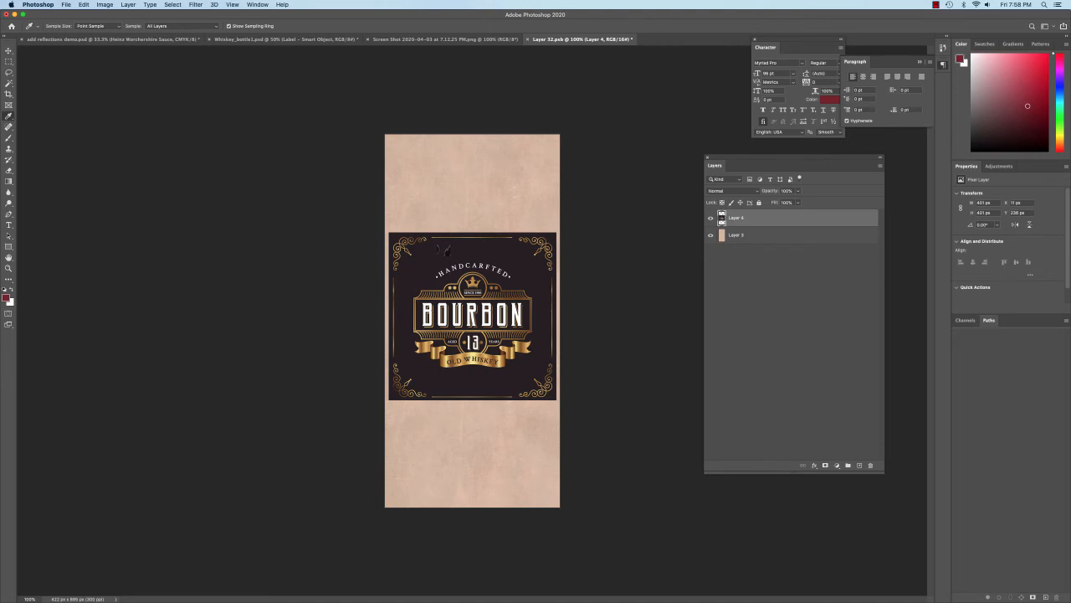
left_click(445, 255)
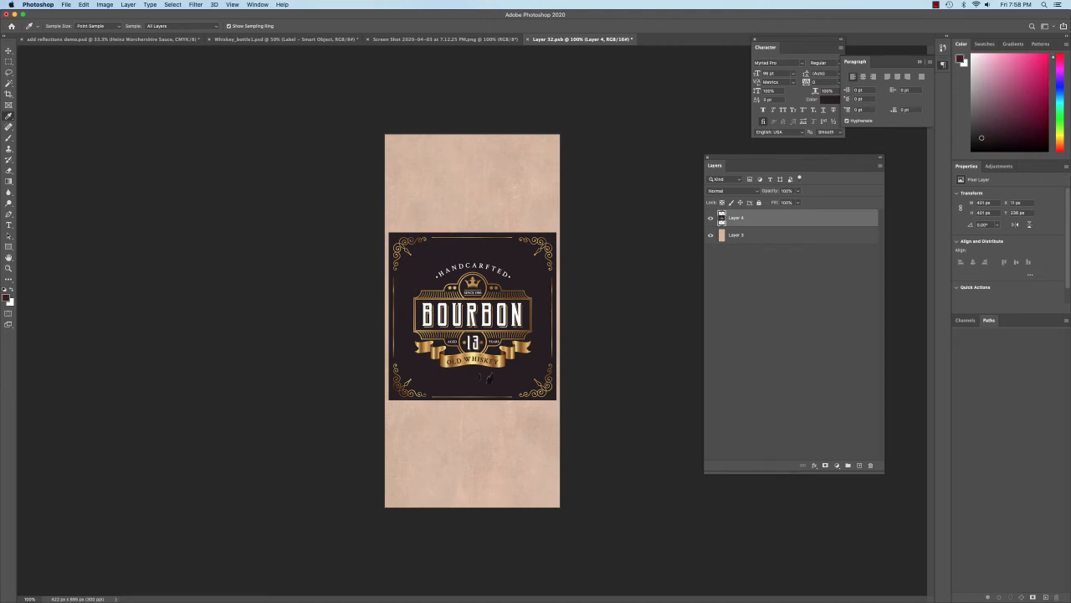
left_click(481, 379)
- Add a new layer between the artwork and the original label texture and fill it with the sampled dark colour
left_click(789, 238)
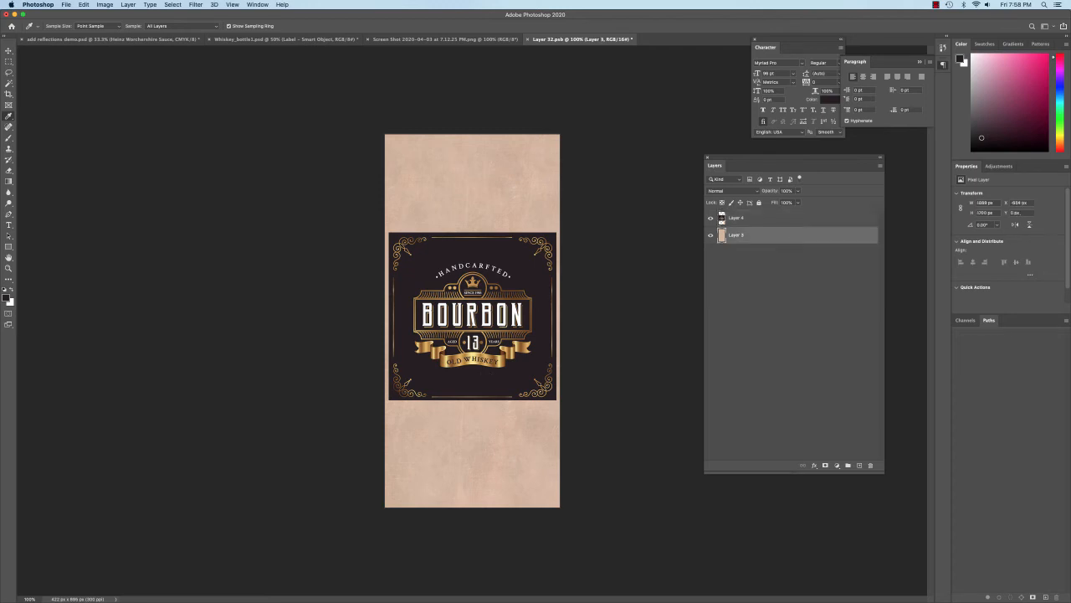
left_click(861, 467)
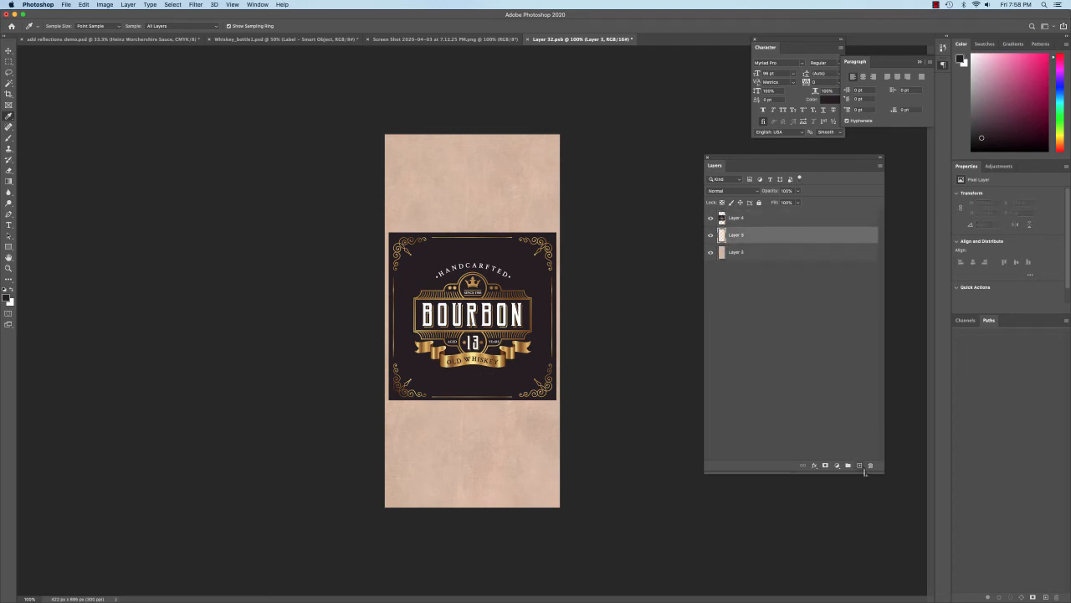
key("x")
key("super+BackSpace")
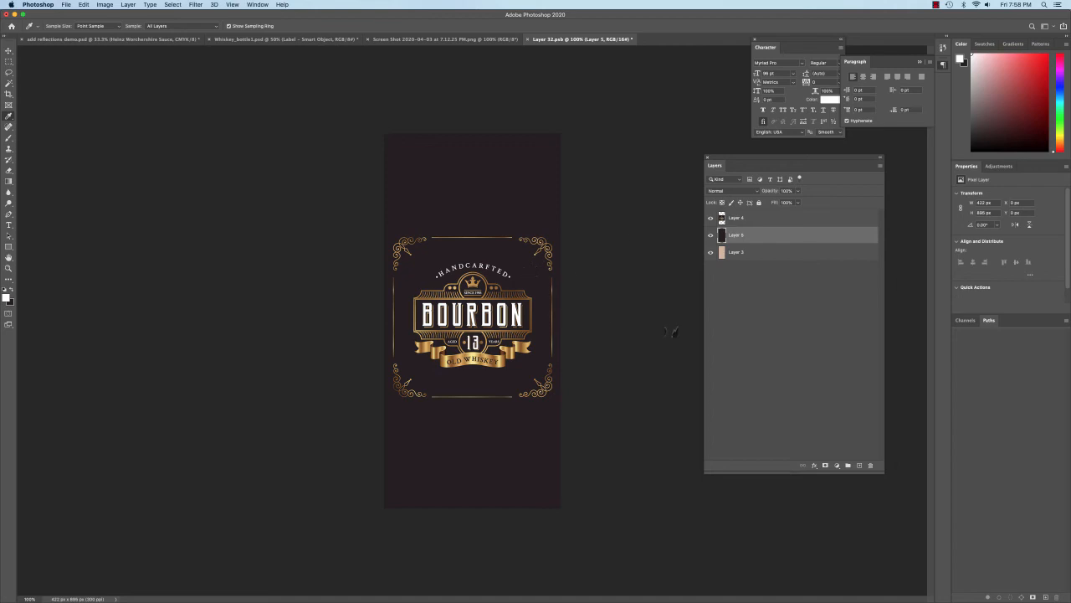
- Save the edited bottle label contents and return to the Whiskey_bottle1.psd mockup
left_click(65, 4)
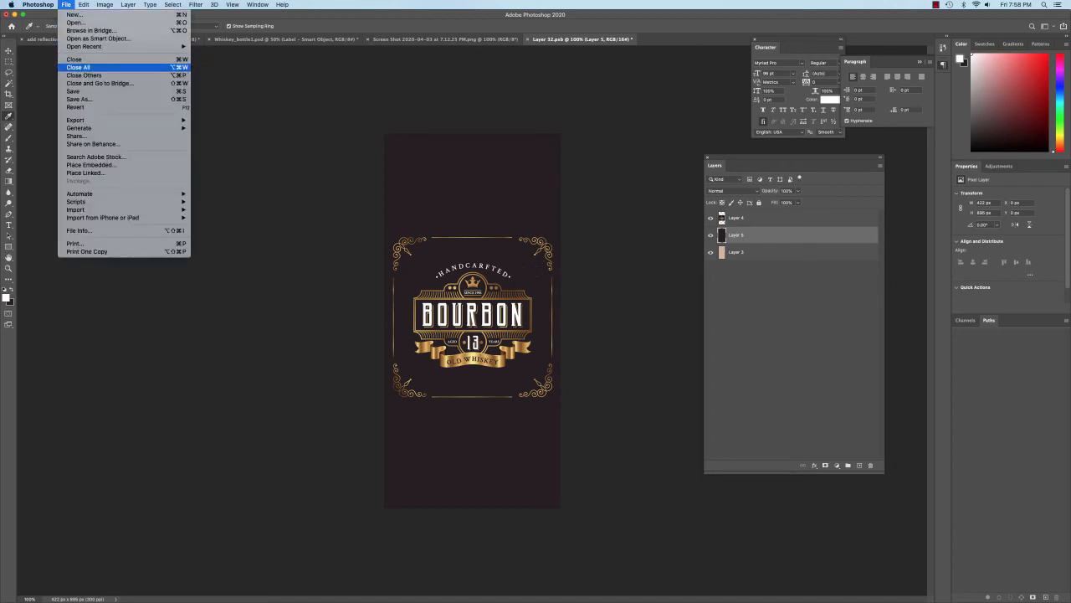
left_click(73, 90)
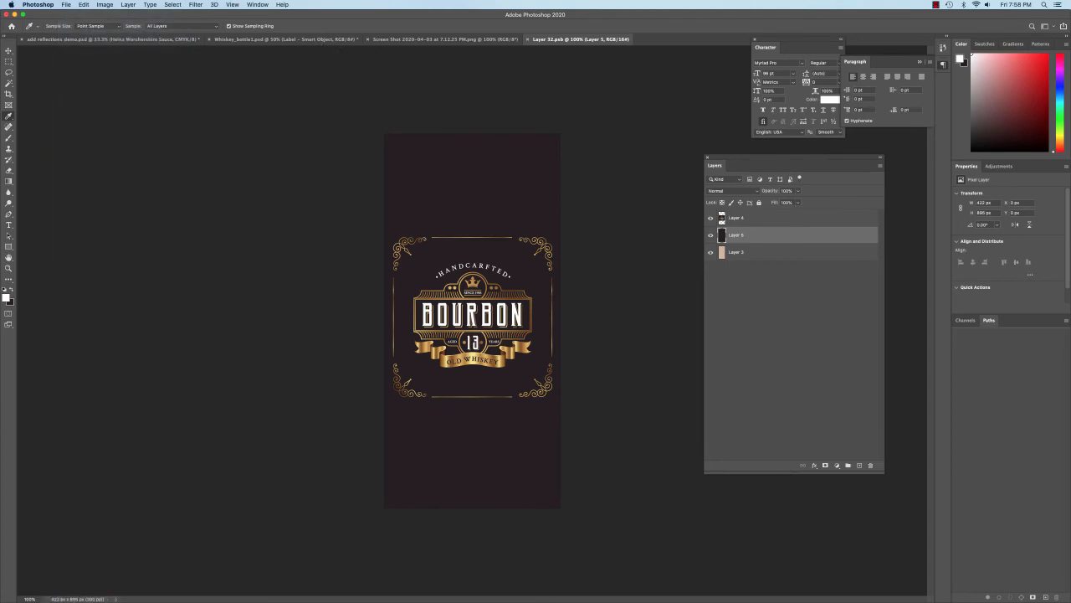
left_click(285, 40)
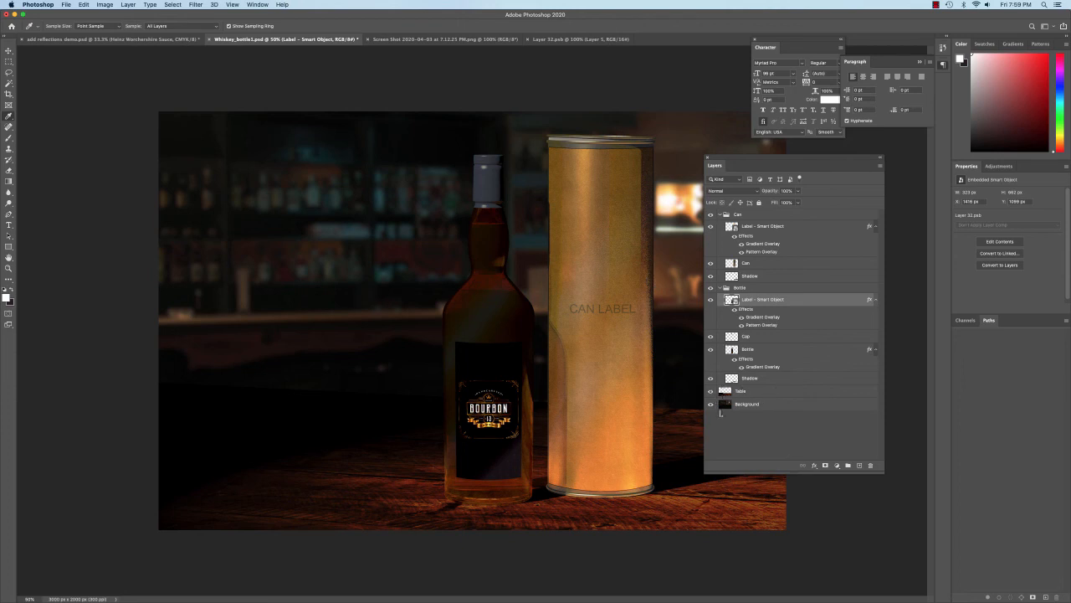
- Examine the mockup's layer structure by hiding and reshowing the Background, Table and can label layers, and select the Cap layer
left_click(712, 404)
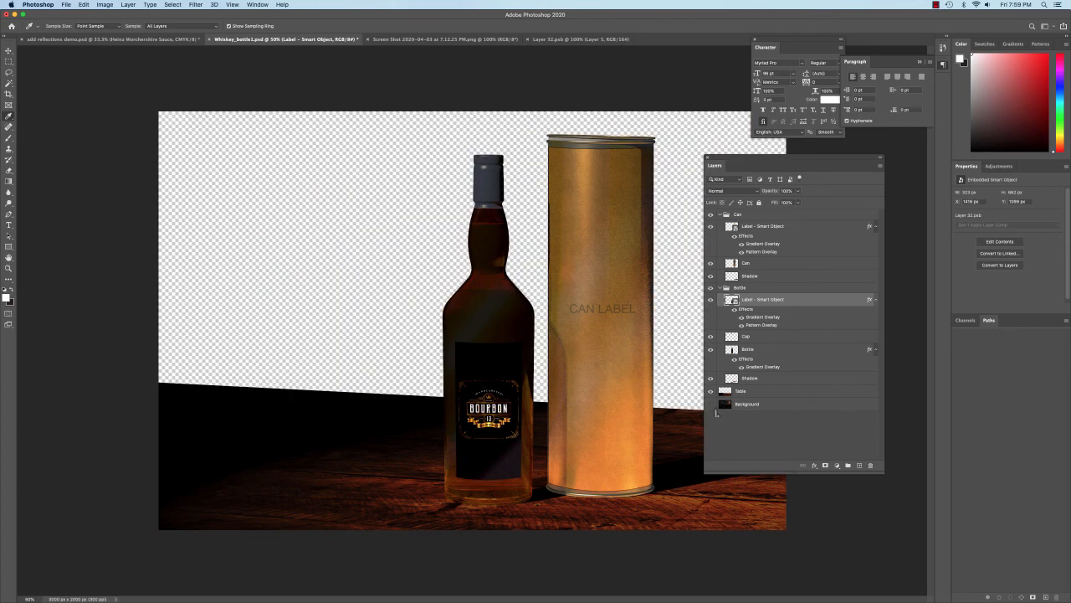
left_click(712, 405)
left_click(712, 392)
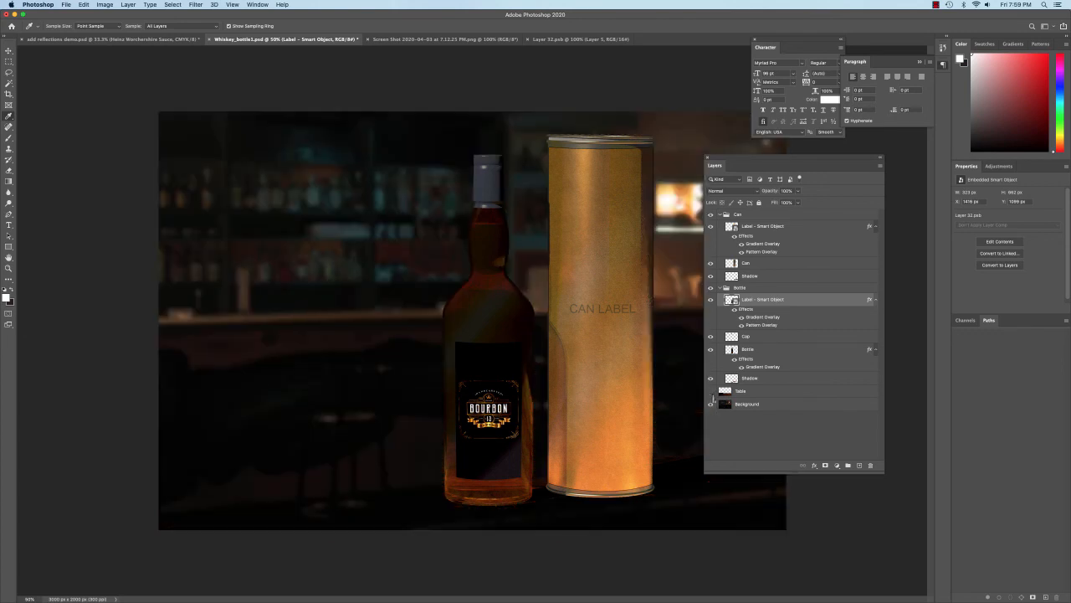
left_click(711, 392)
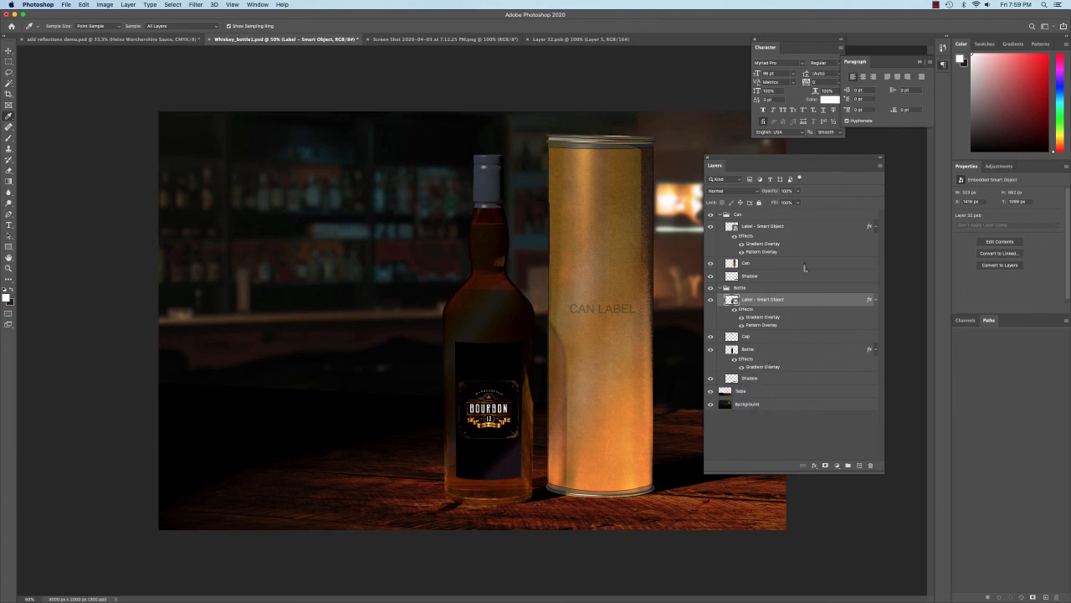
left_click(712, 235)
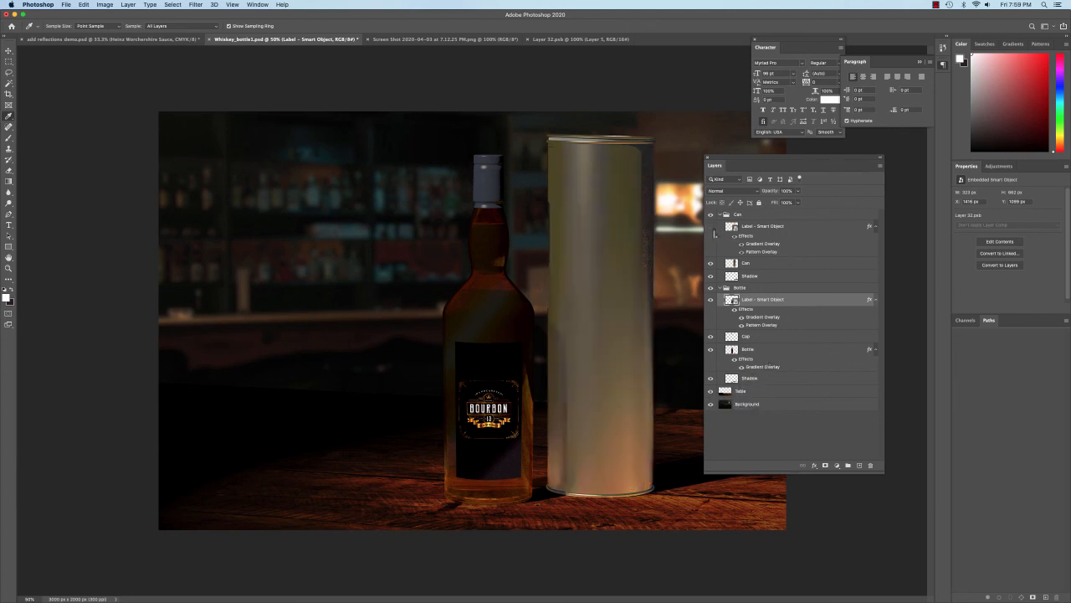
left_click(712, 227)
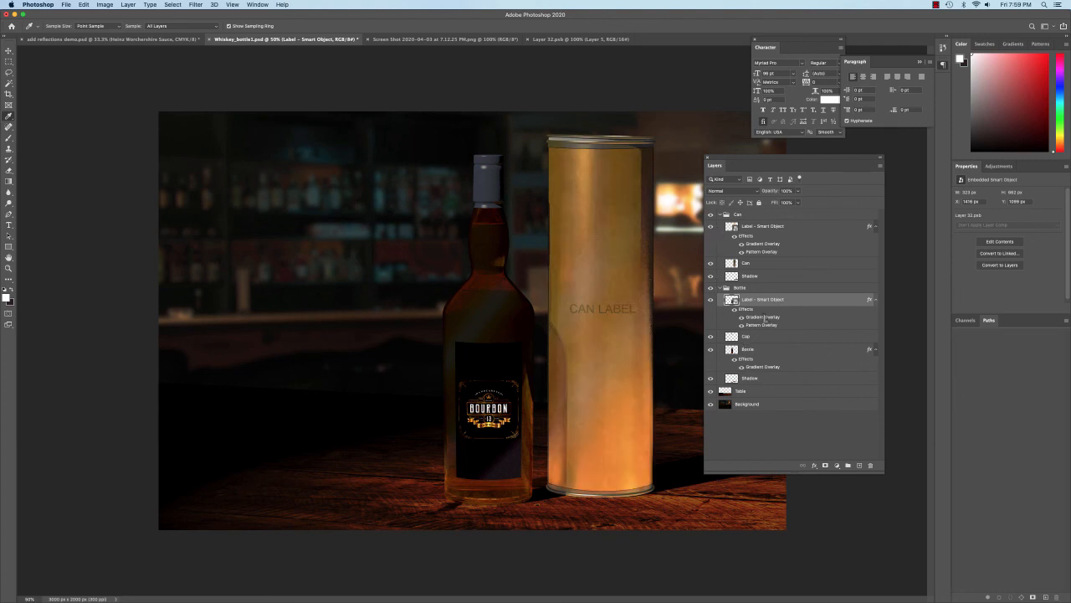
left_click(765, 337)
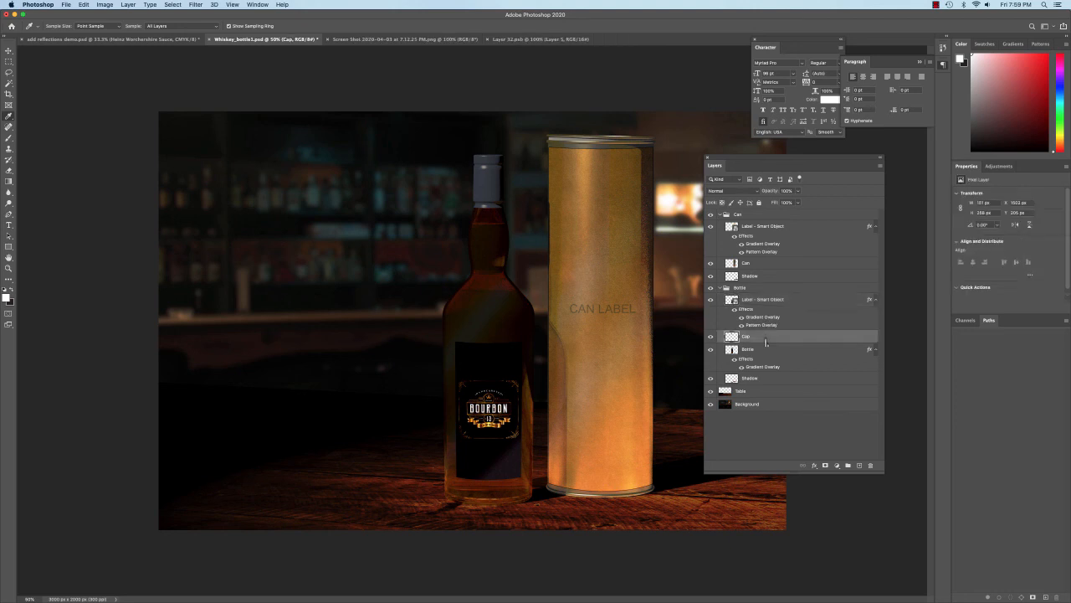